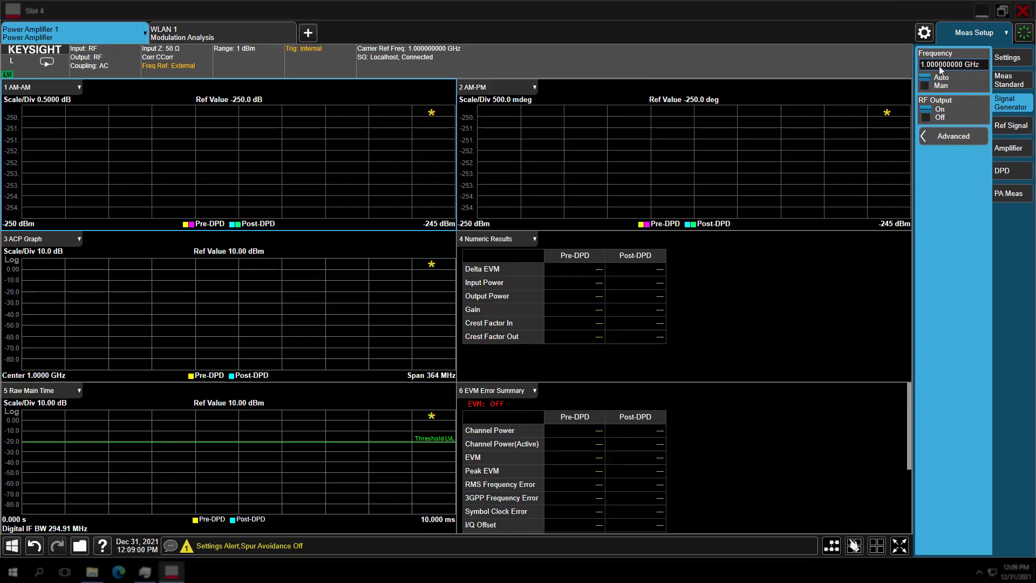
# Step: Start editing the signal generator frequency, currently 1.000000000 GHz
pyautogui.click(940, 64)
# Step: Set the signal generator frequency to 2.412 GHz
pyautogui.click(814, 173)
pyautogui.click(814, 199)
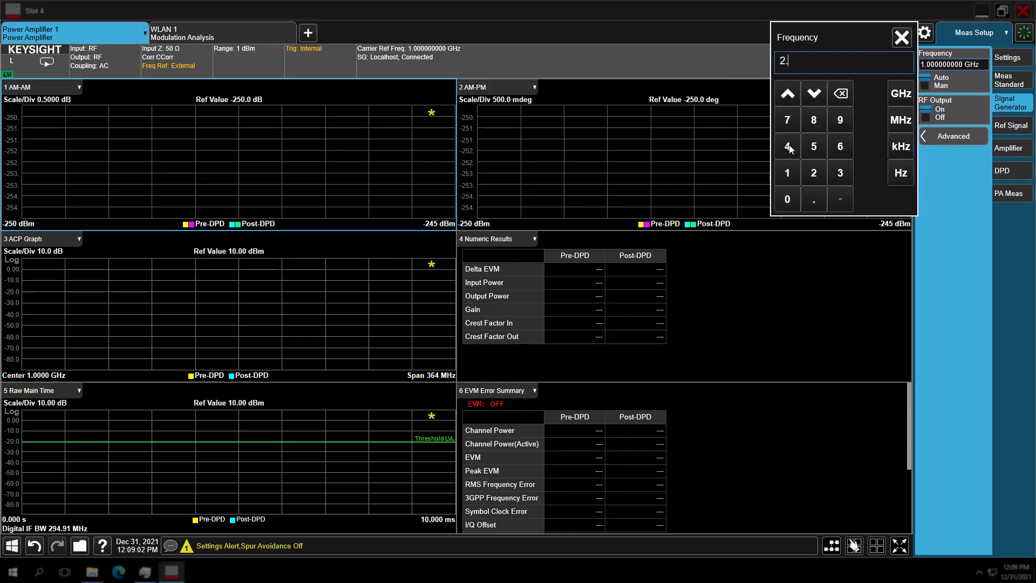
pyautogui.click(788, 147)
pyautogui.click(787, 174)
pyautogui.click(823, 171)
pyautogui.click(900, 93)
# Step: Apply the W-LAN 802.11ax 160 MHz radio standard preset
pyautogui.click(1009, 79)
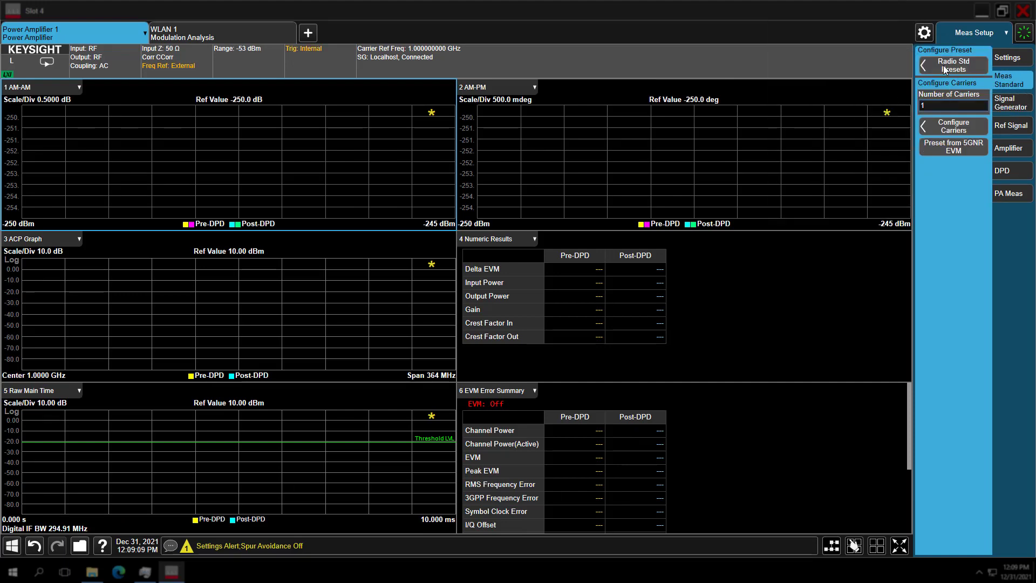
pyautogui.click(945, 69)
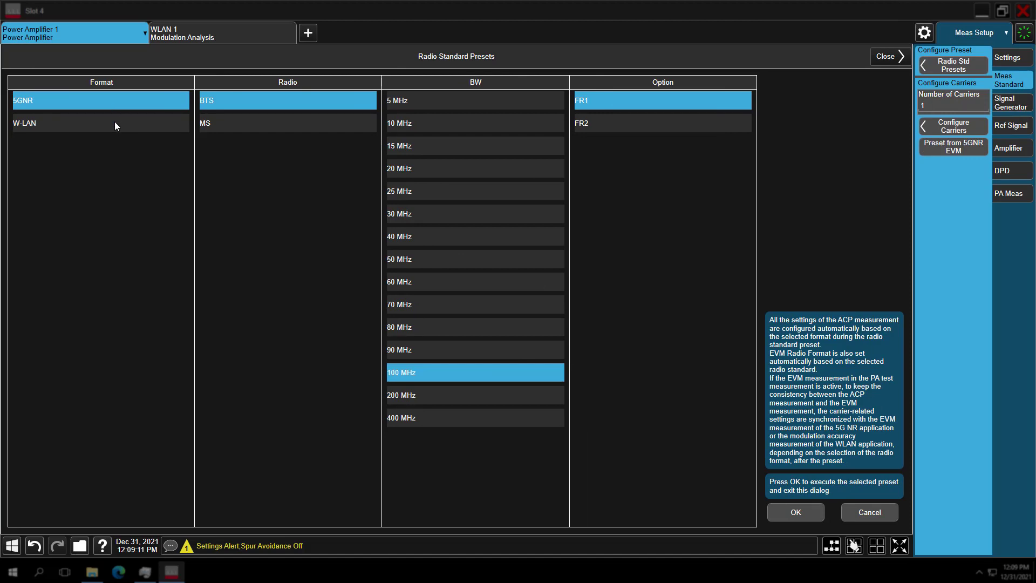
pyautogui.click(115, 124)
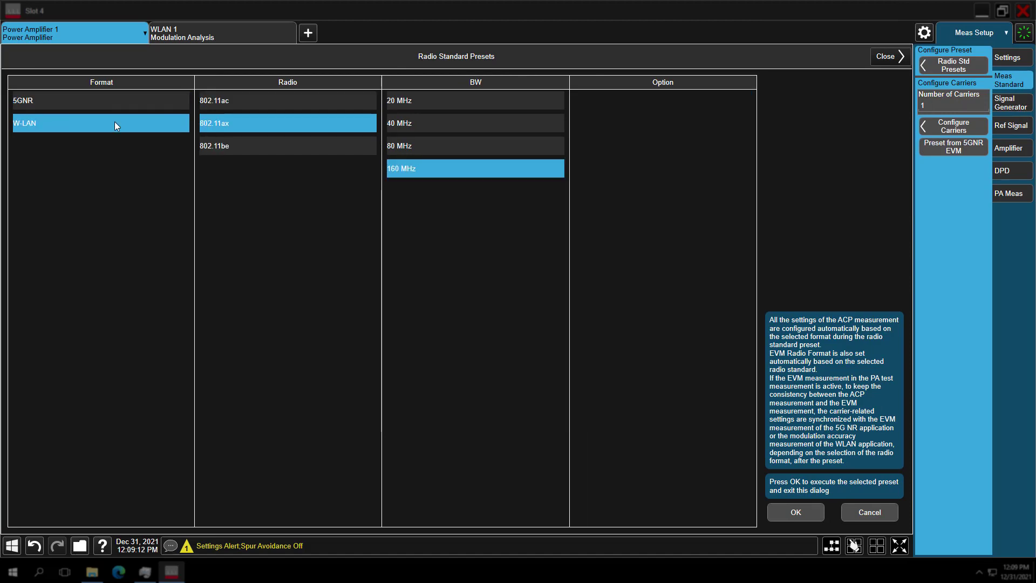
pyautogui.click(796, 510)
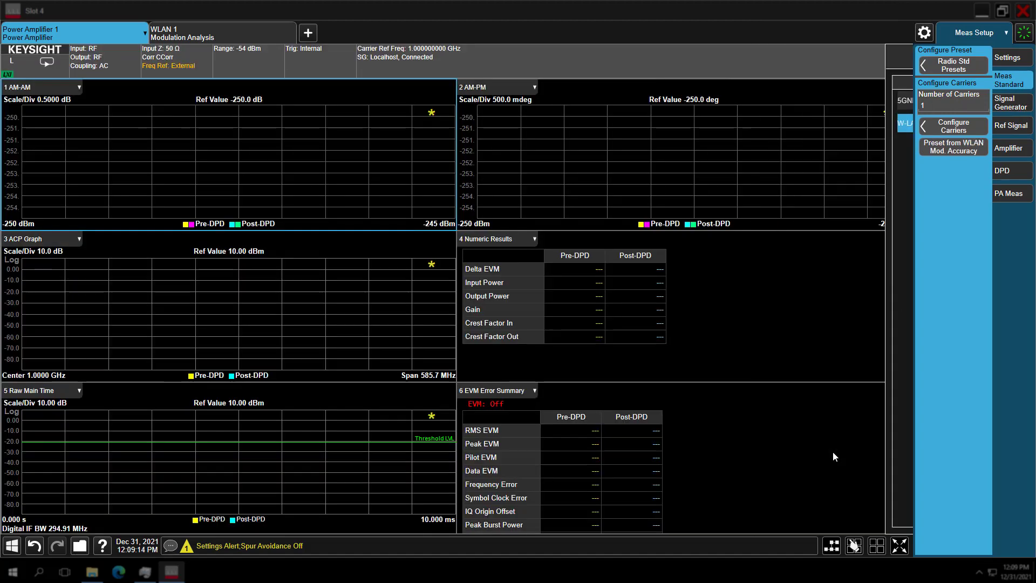
pyautogui.click(1014, 127)
# Step: Load the user-defined CSV reference waveform 802.11ax_160M_MCS11_OSR3_BurstLength_888us_Idel_20us_remover.csv
pyautogui.click(955, 67)
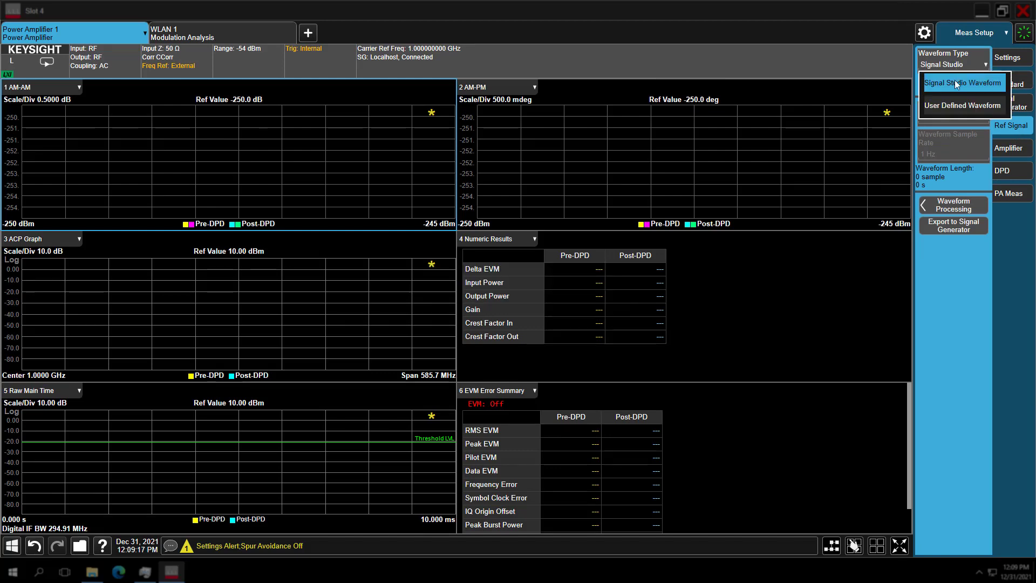
pyautogui.click(959, 107)
pyautogui.click(961, 115)
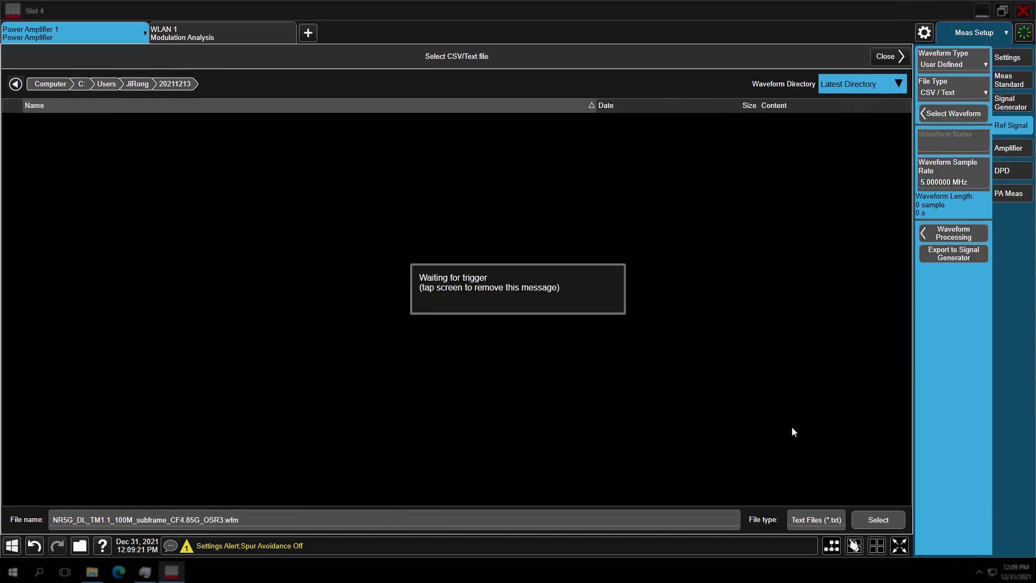
pyautogui.click(798, 521)
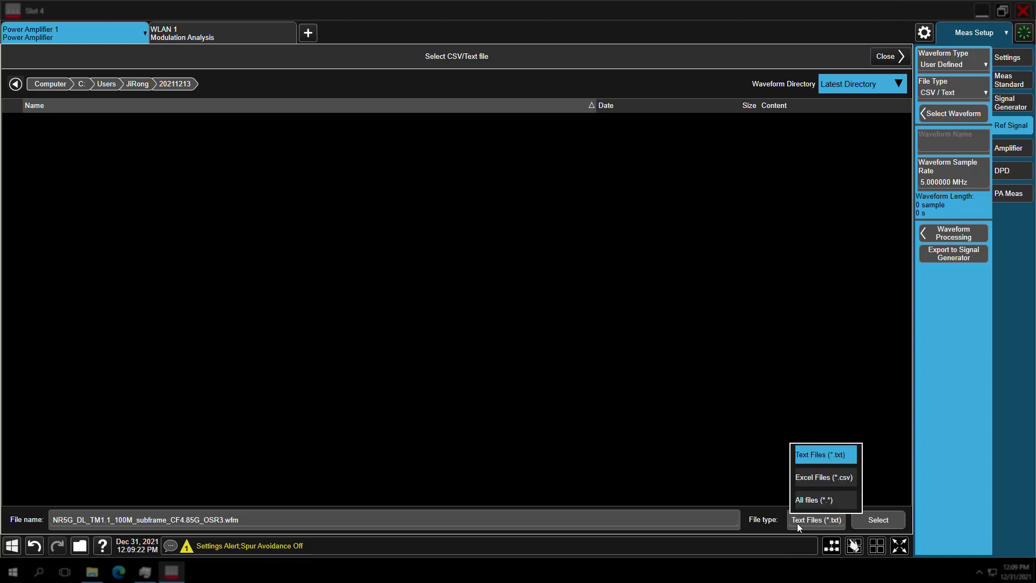
pyautogui.click(810, 477)
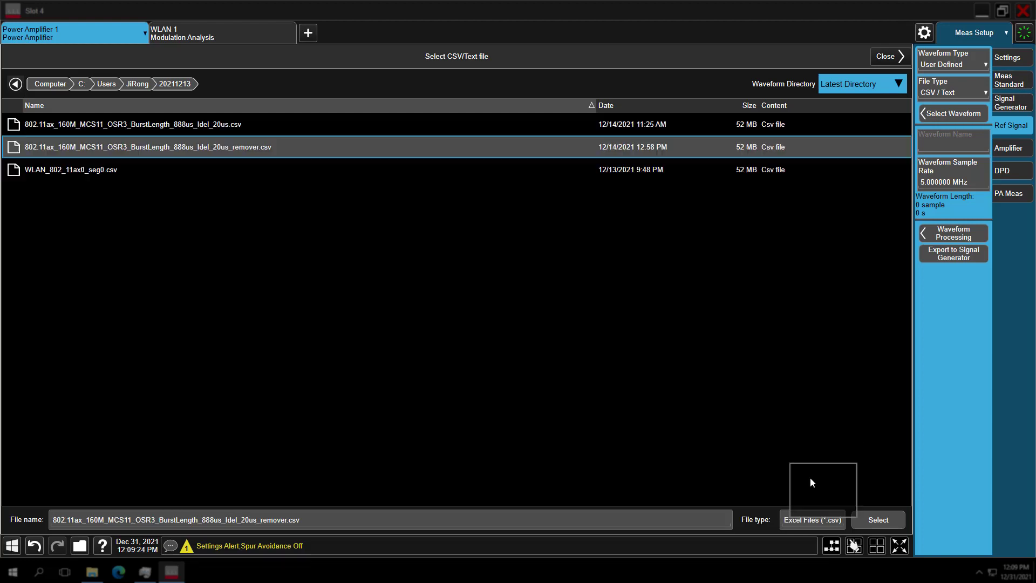
pyautogui.click(862, 520)
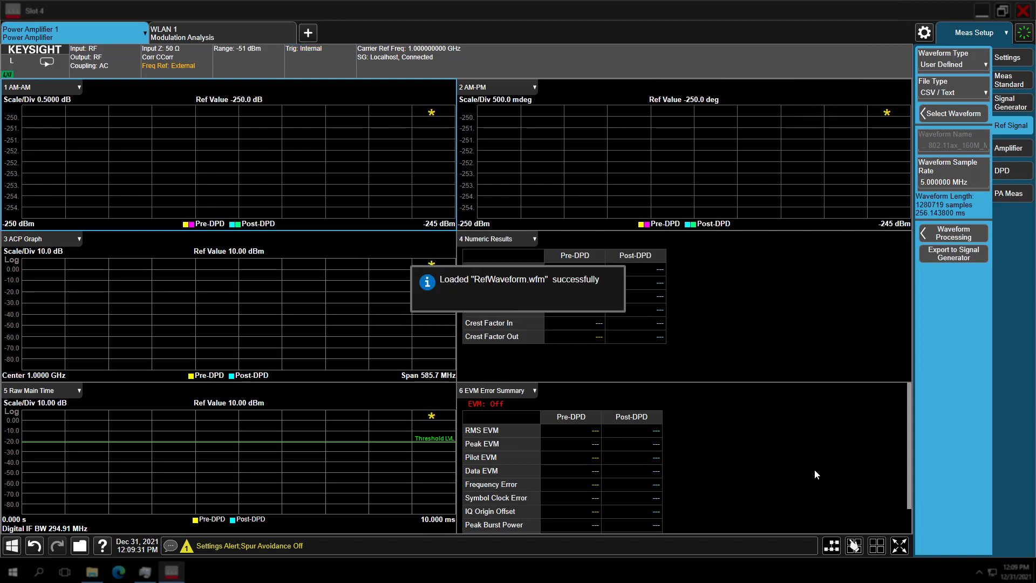
# Step: Set the reference waveform sample rate to 480 MHz
pyautogui.click(954, 183)
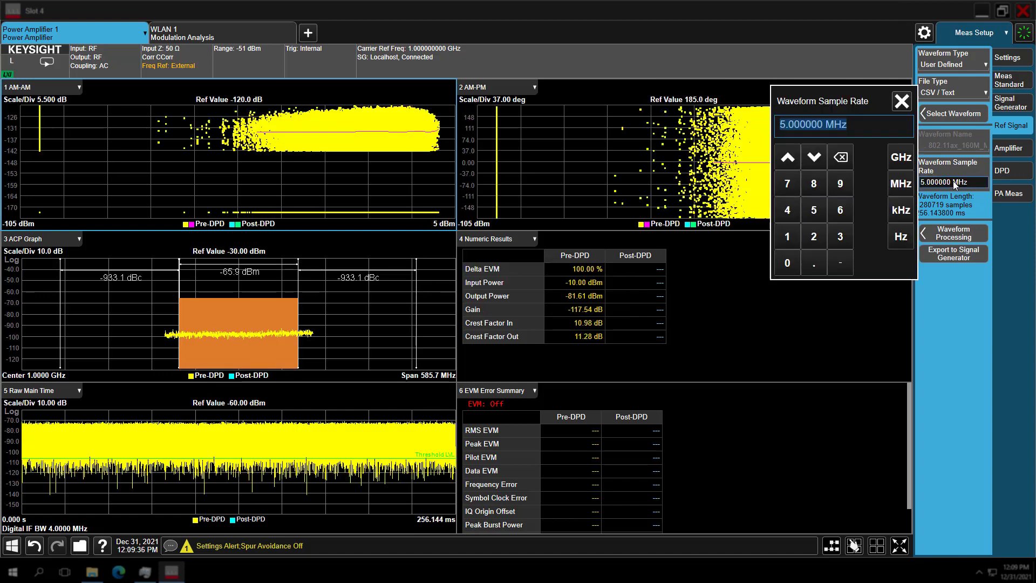
pyautogui.click(792, 212)
pyautogui.click(816, 188)
pyautogui.click(788, 263)
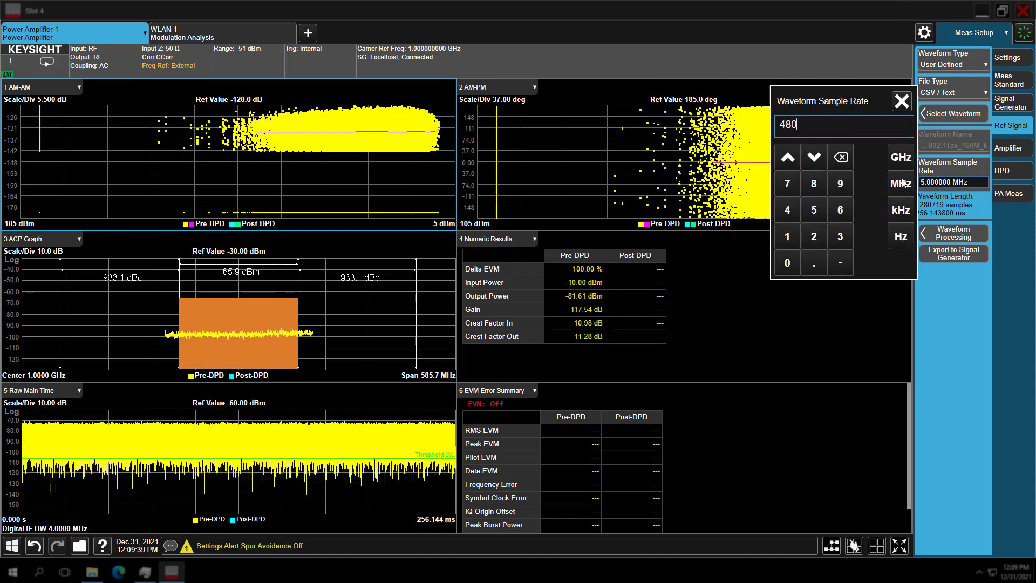
pyautogui.click(900, 183)
# Step: Set the carrier reference frequency to 2.412 GHz
pyautogui.click(451, 53)
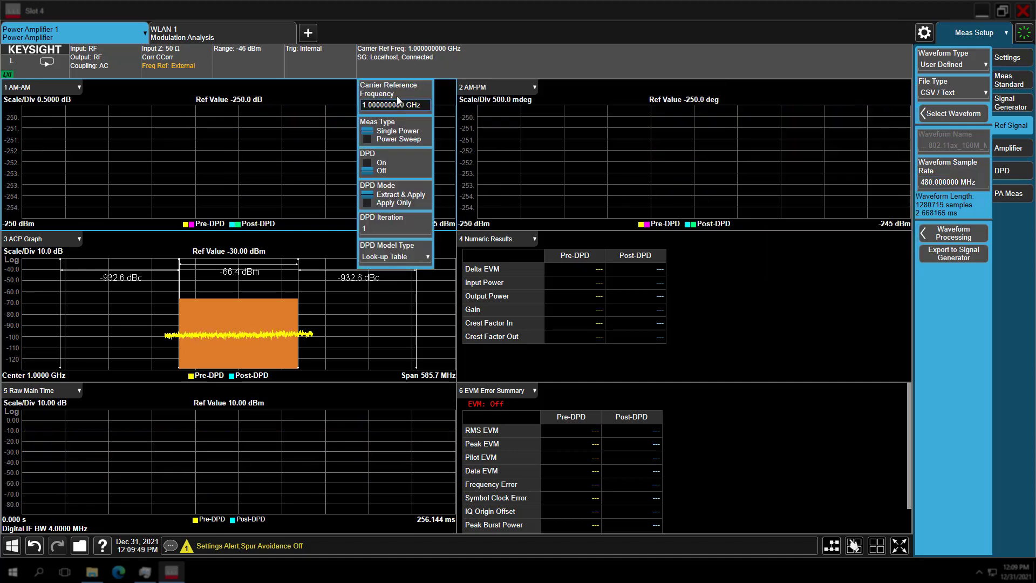
pyautogui.click(396, 105)
pyautogui.write('2')
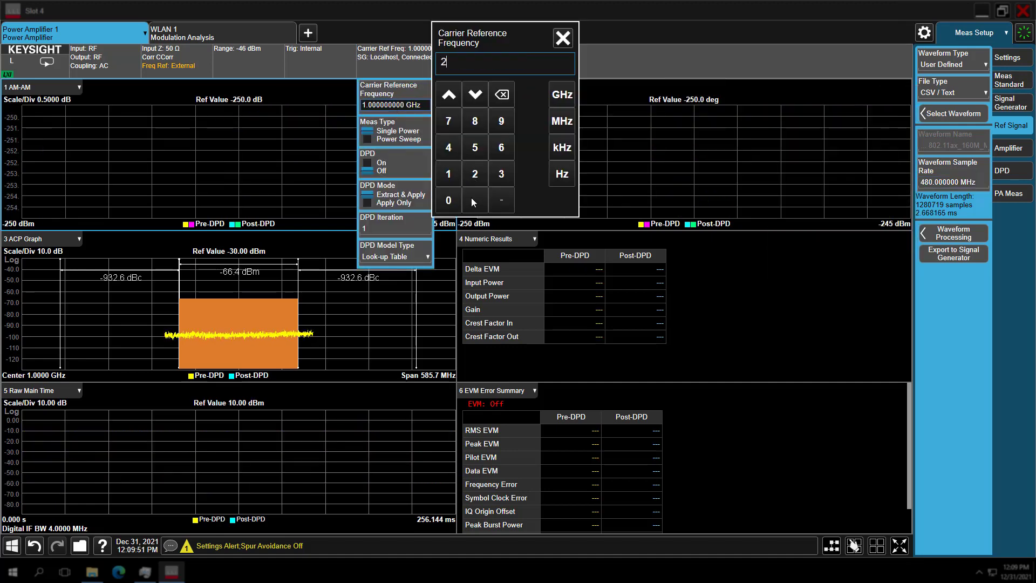
pyautogui.write('.412')
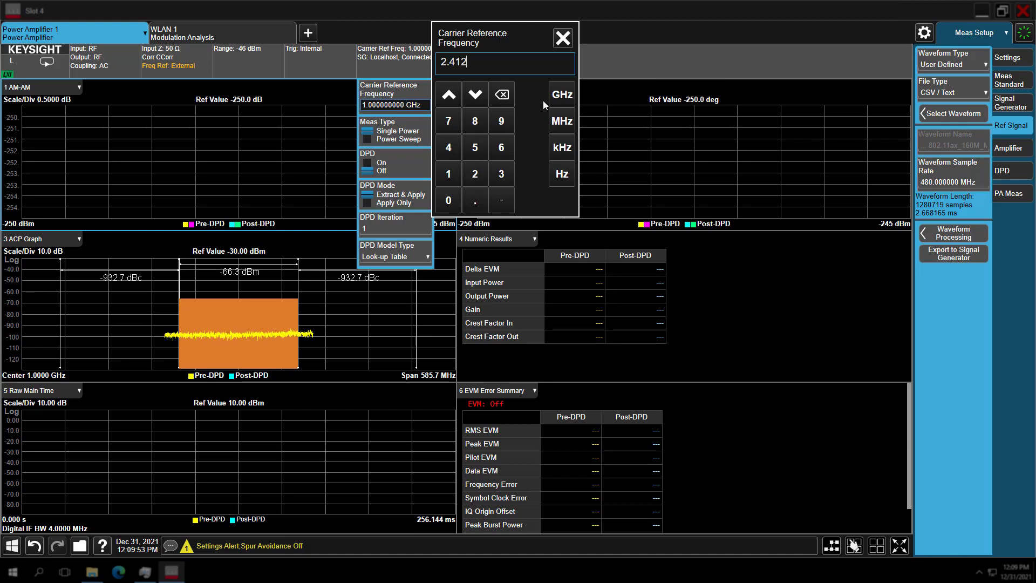
pyautogui.click(562, 94)
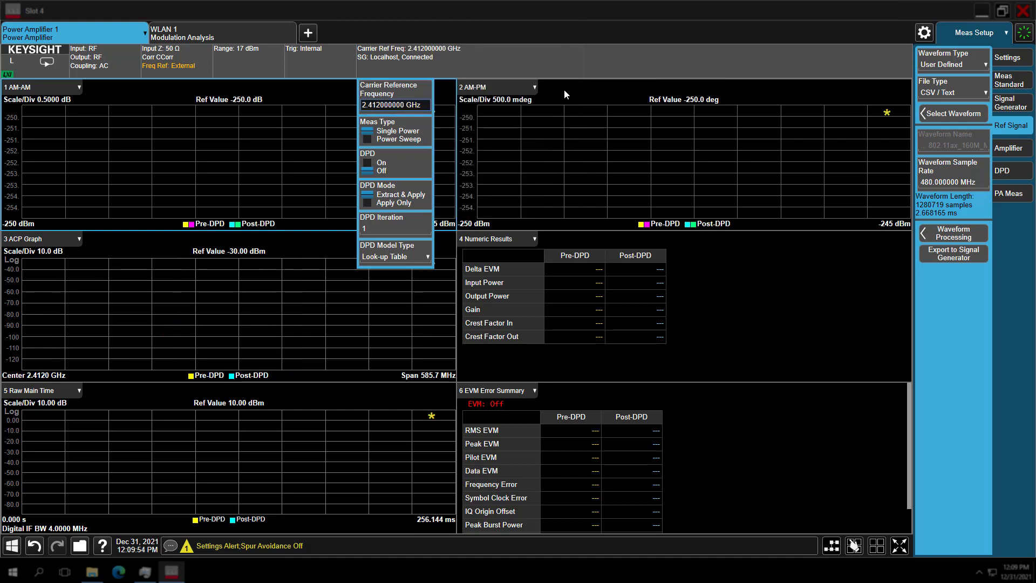
pyautogui.click(513, 63)
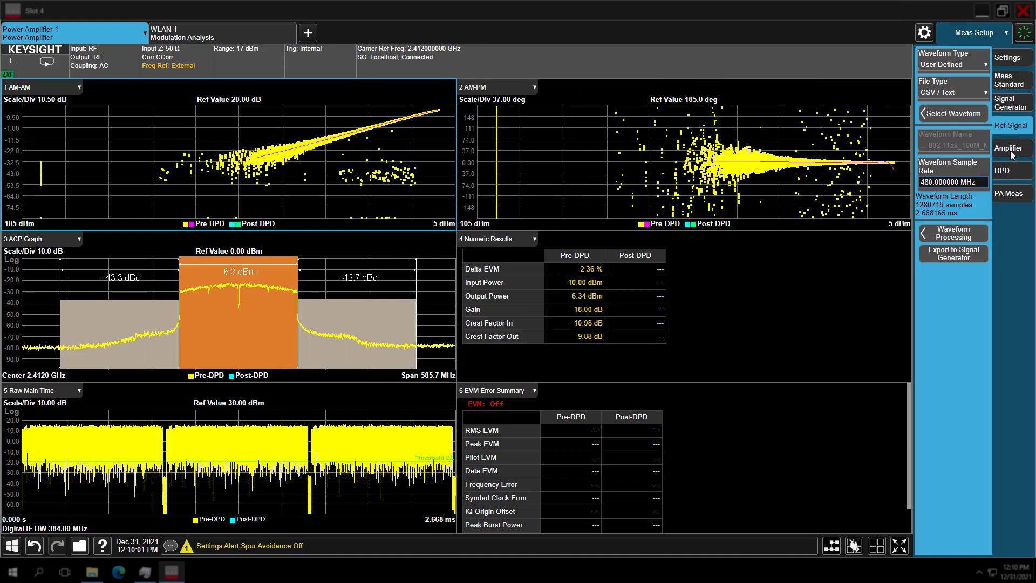
# Step: Set amplifier gain to 14 dB, power control at PA Output, servo tolerance 0.5 dB
pyautogui.click(1008, 147)
pyautogui.click(953, 149)
pyautogui.write('14')
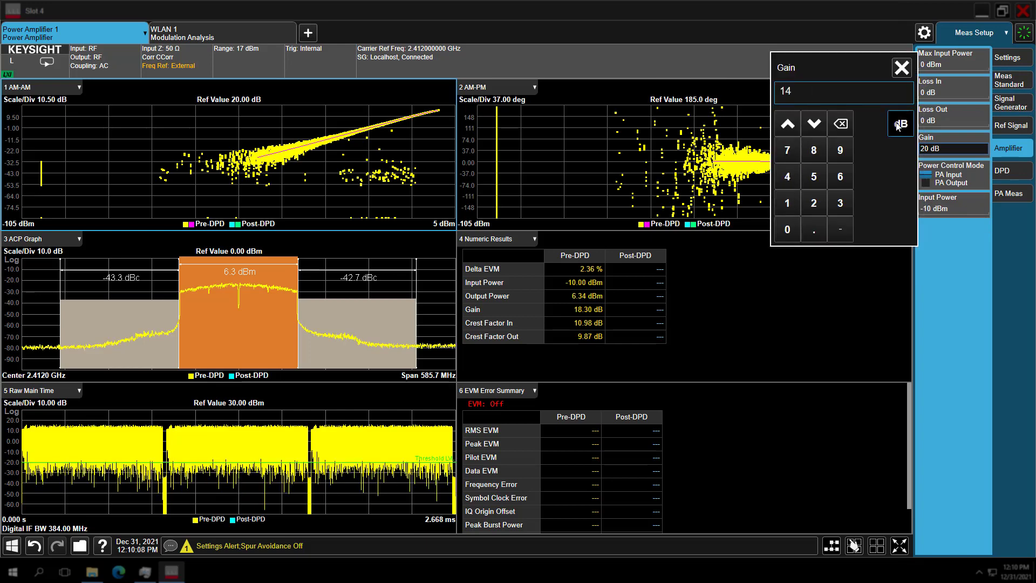
pyautogui.click(898, 125)
pyautogui.click(928, 182)
pyautogui.click(929, 277)
pyautogui.write('0.5')
pyautogui.press('Return')
# Step: Set the DPD measurement time to 868 µs
pyautogui.click(1019, 172)
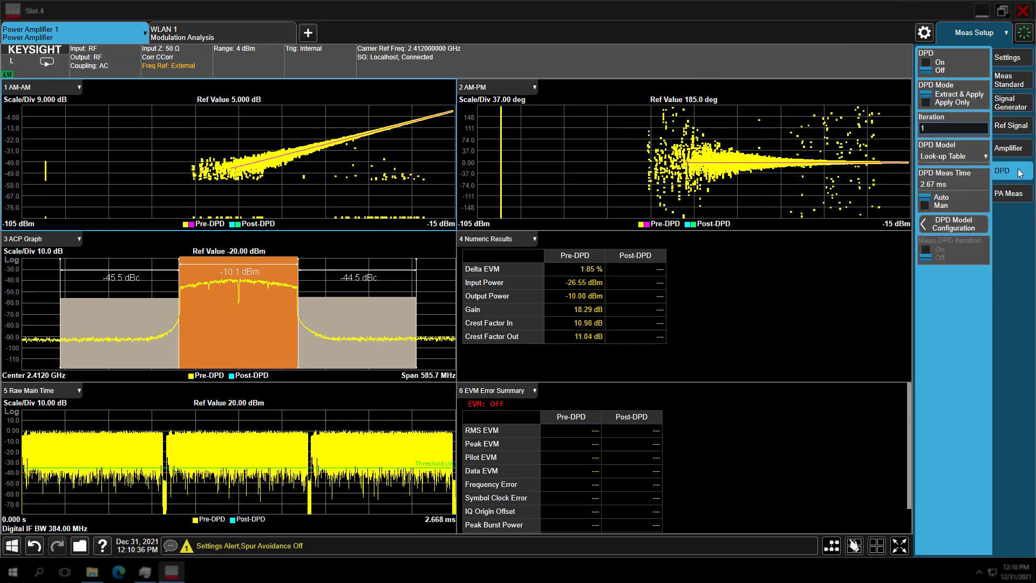
pyautogui.click(953, 184)
pyautogui.click(816, 204)
pyautogui.click(837, 222)
pyautogui.click(817, 195)
pyautogui.click(895, 248)
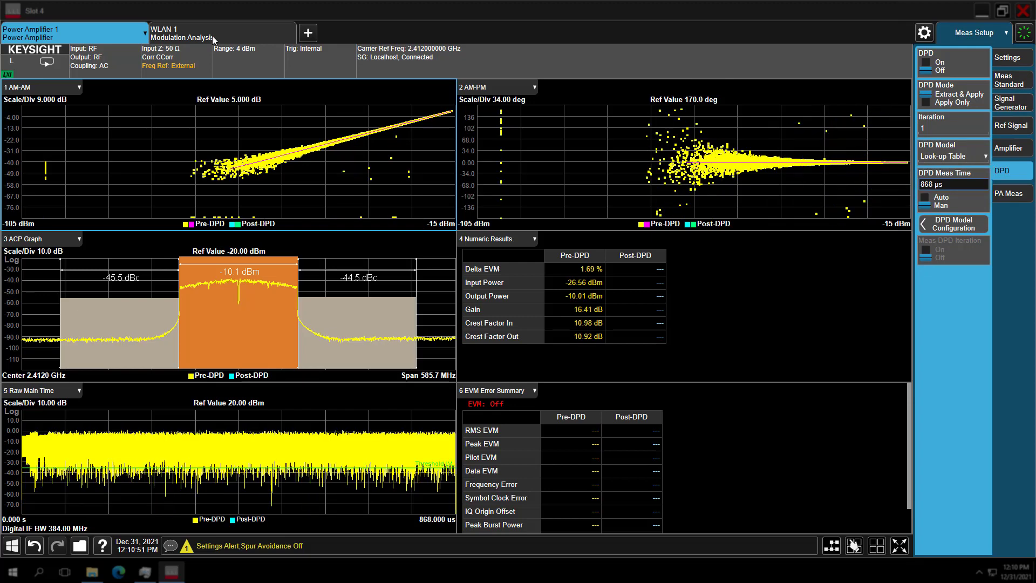
pyautogui.click(214, 37)
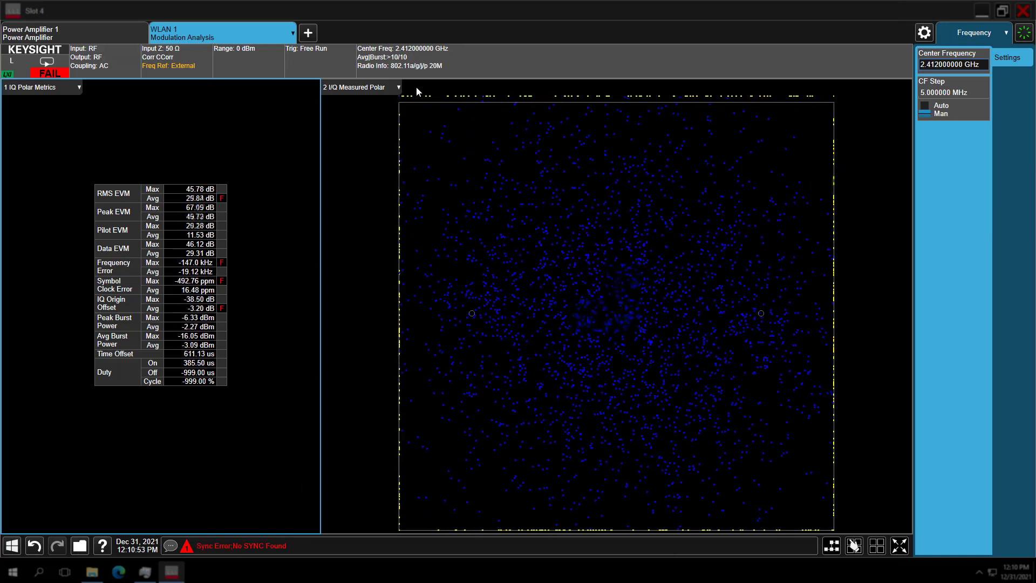
# Step: Set the WLAN 1 radio standard to 802.11ax with 160 MHz bandwidth
pyautogui.click(390, 64)
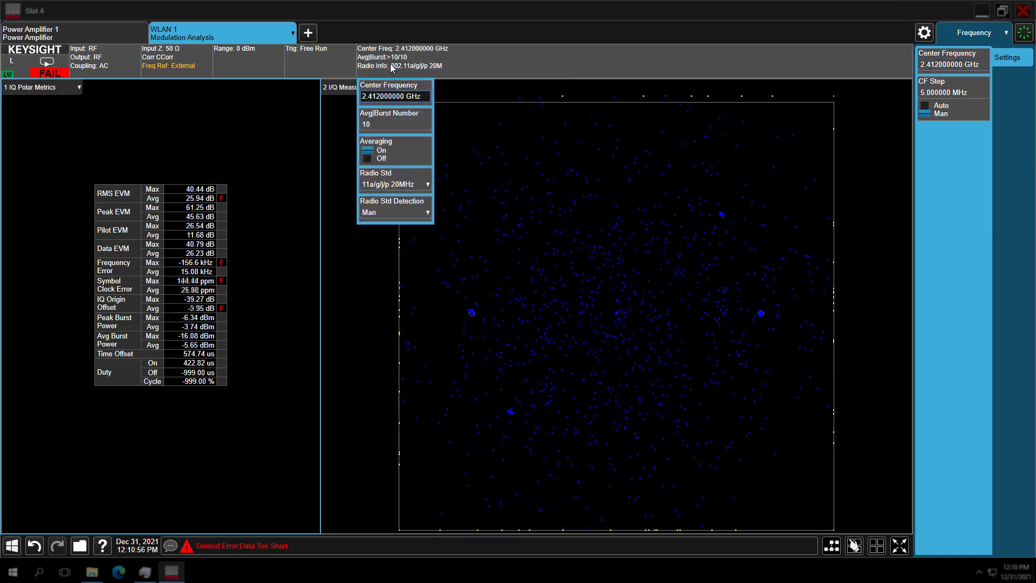
pyautogui.click(372, 183)
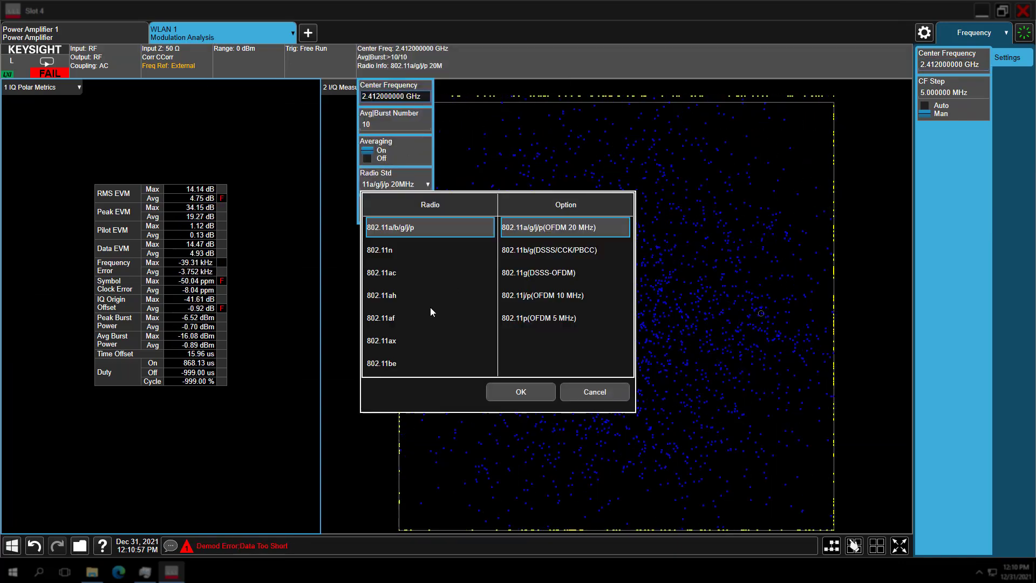
pyautogui.click(388, 340)
pyautogui.click(529, 320)
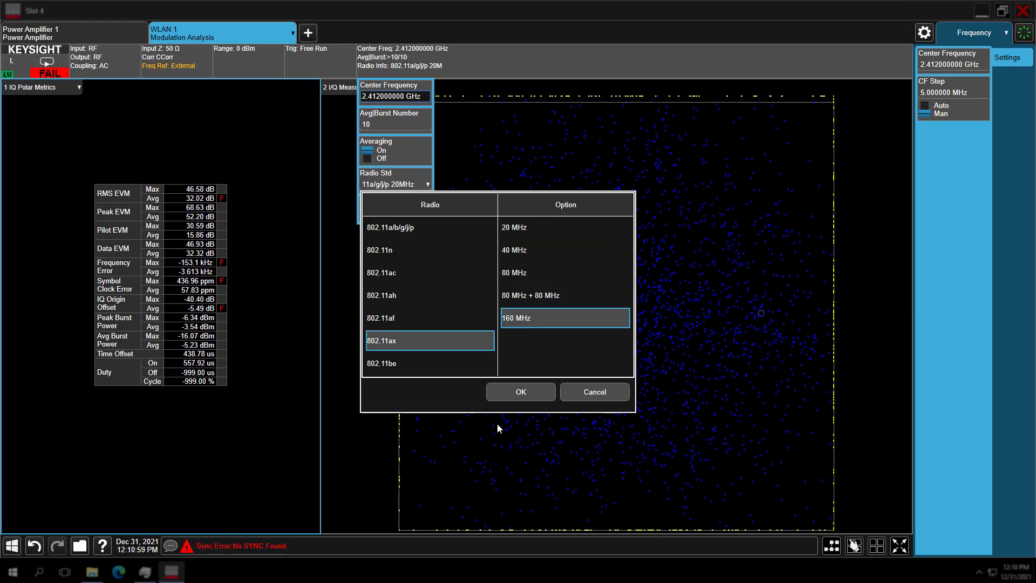
pyautogui.click(497, 394)
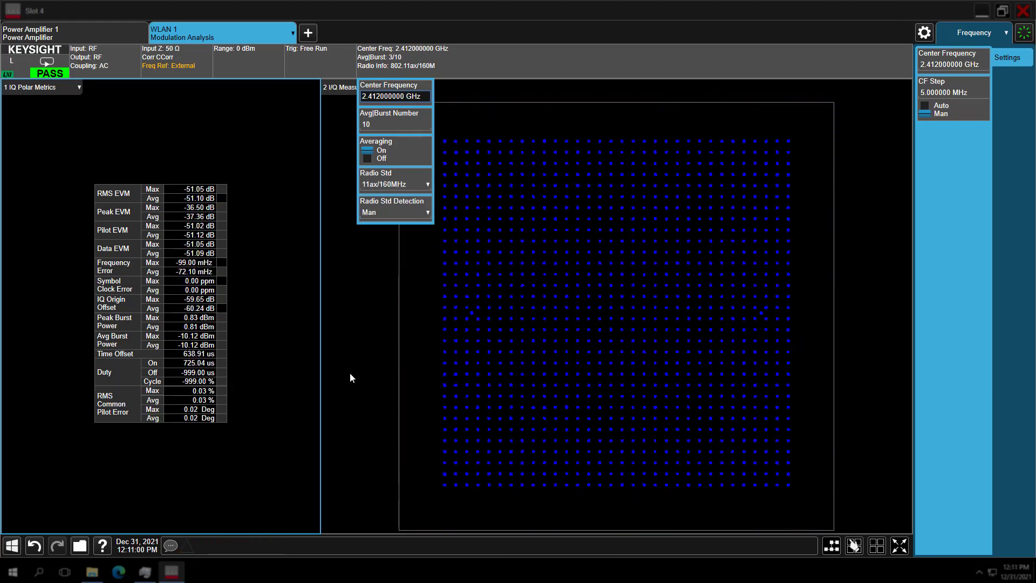
# Step: Close the popup and return to the Power Amplifier 1 measurement settings
pyautogui.click(362, 245)
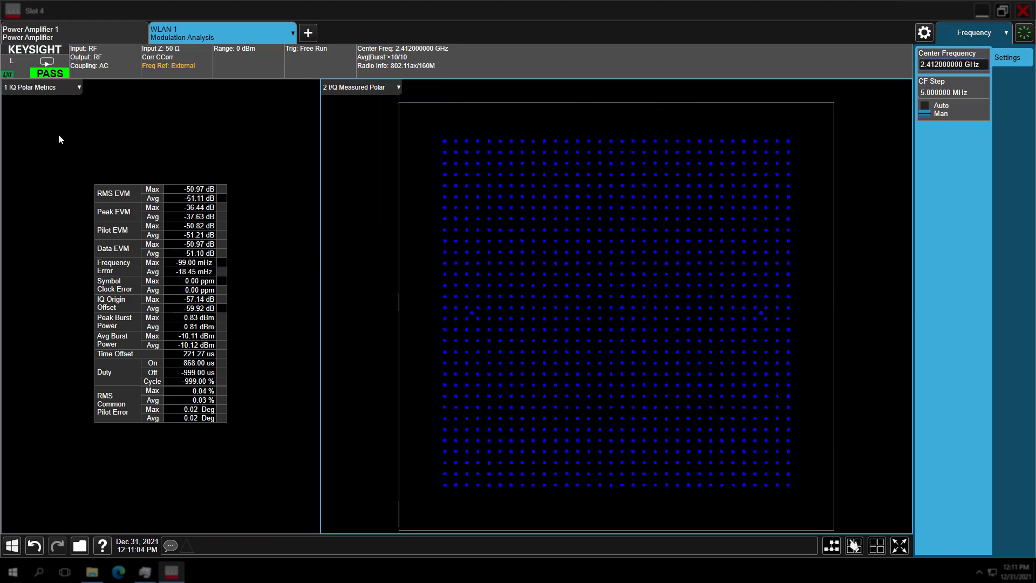
pyautogui.click(73, 34)
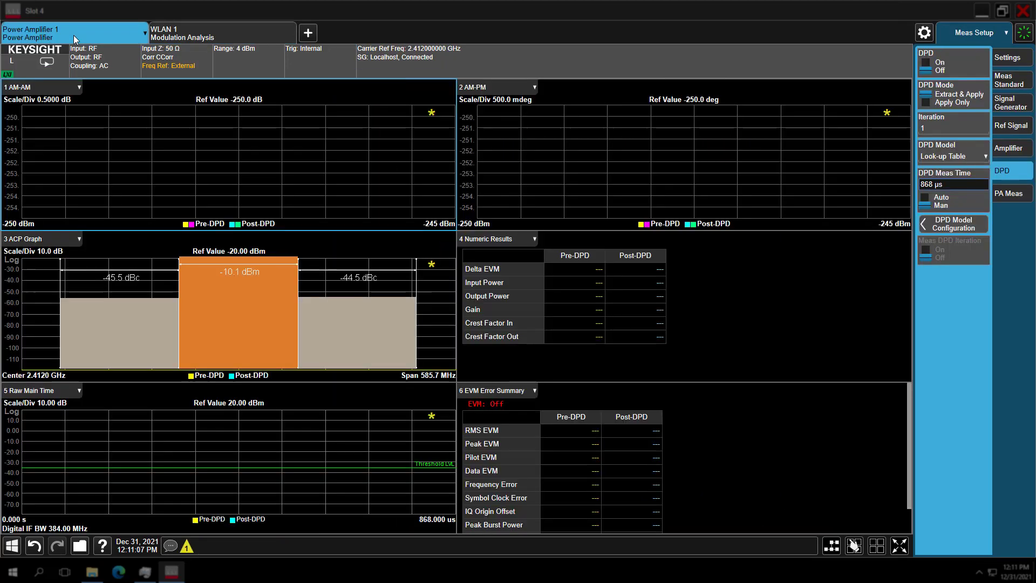
pyautogui.click(1003, 199)
# Step: Turn EVM on, reported in dB, and preset it from WLAN Mod. Accuracy
pyautogui.click(951, 98)
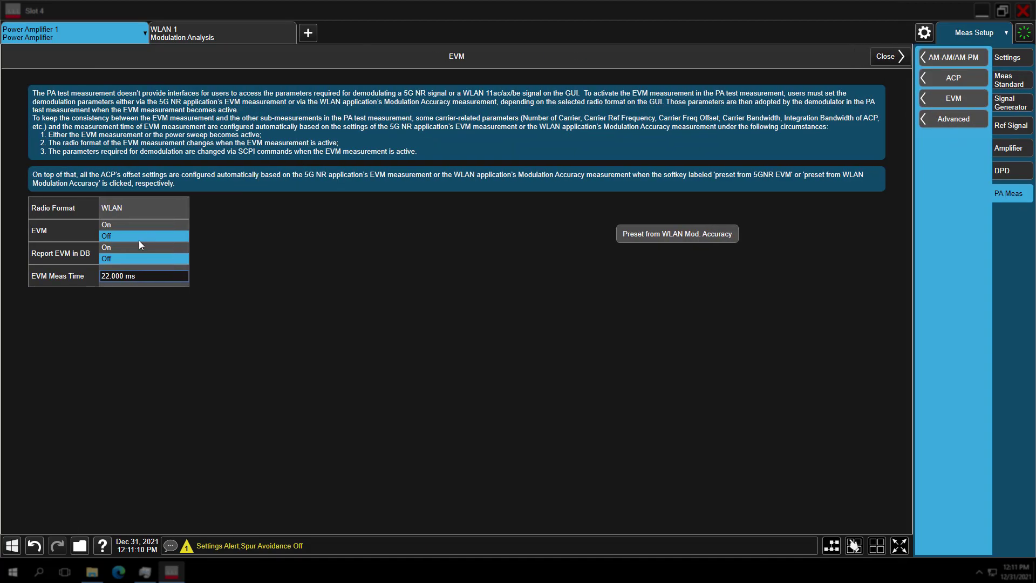
pyautogui.click(115, 247)
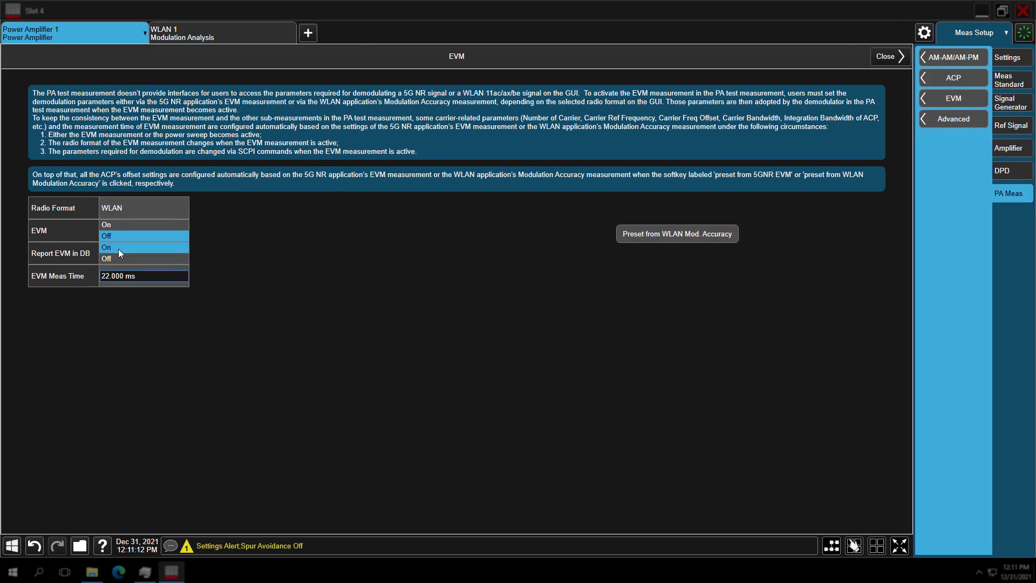
pyautogui.click(112, 227)
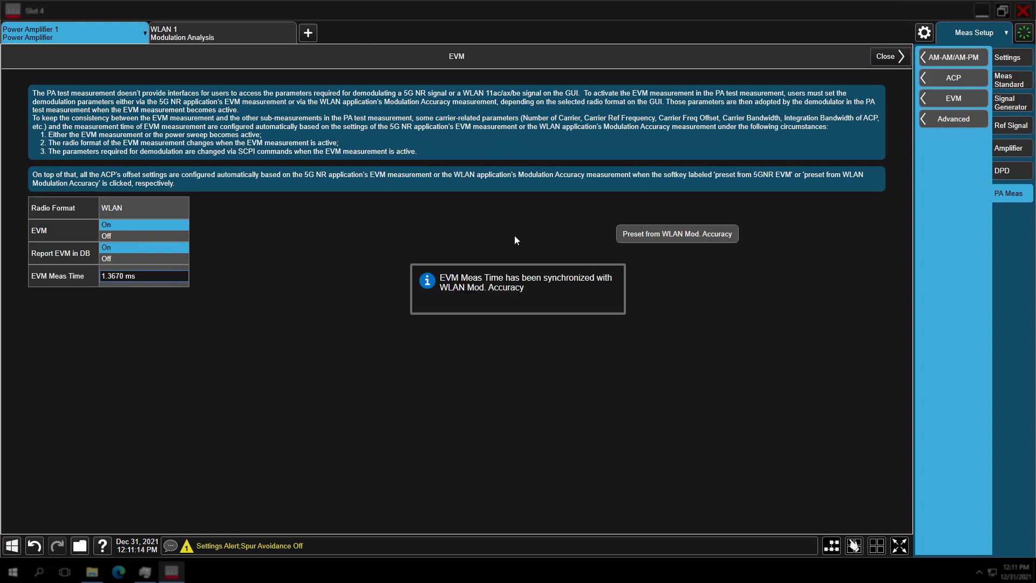
pyautogui.click(678, 235)
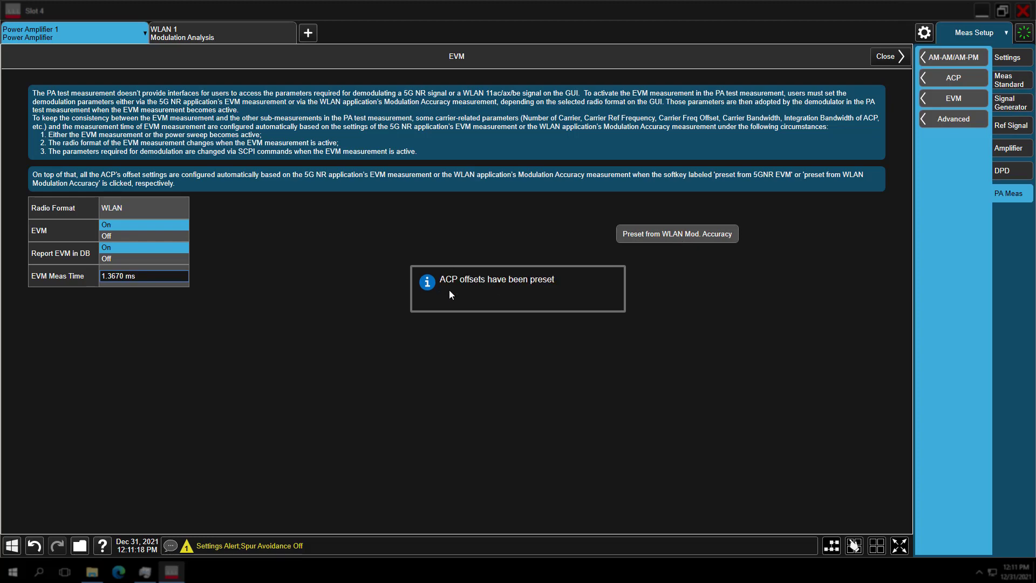
pyautogui.click(882, 57)
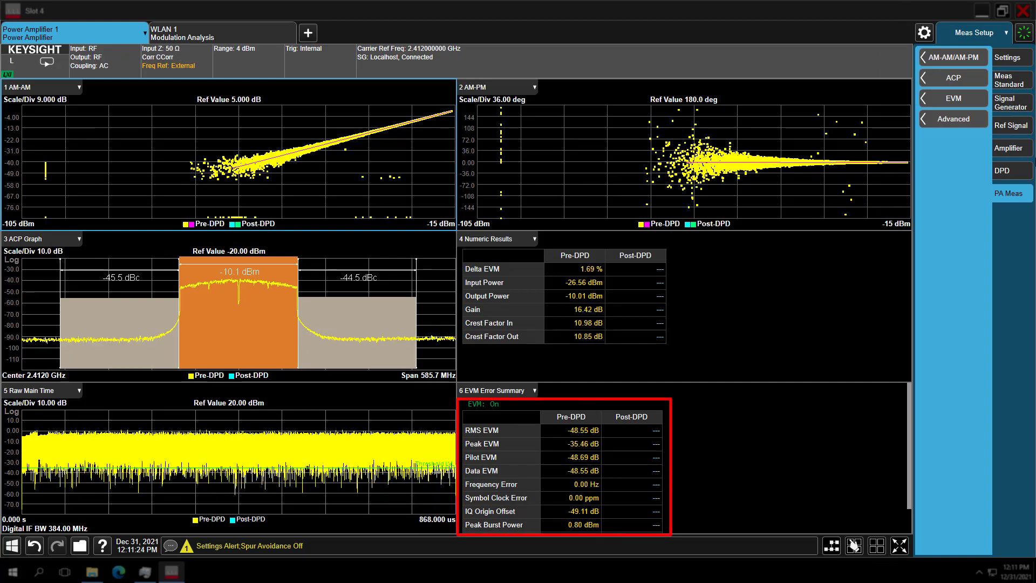
# Step: Set the amplifier output power to 7 dBm
pyautogui.click(1017, 172)
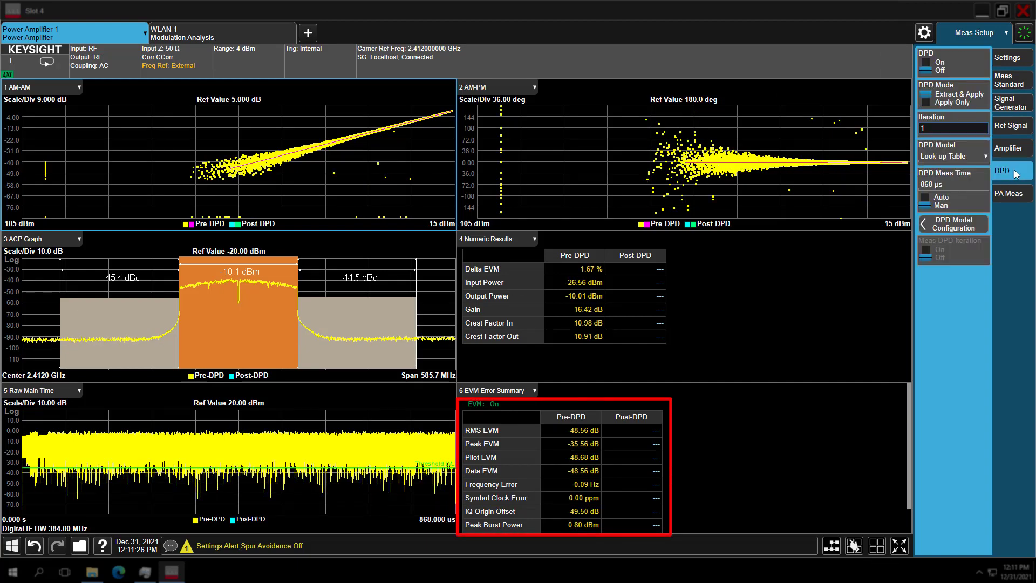
pyautogui.click(1018, 153)
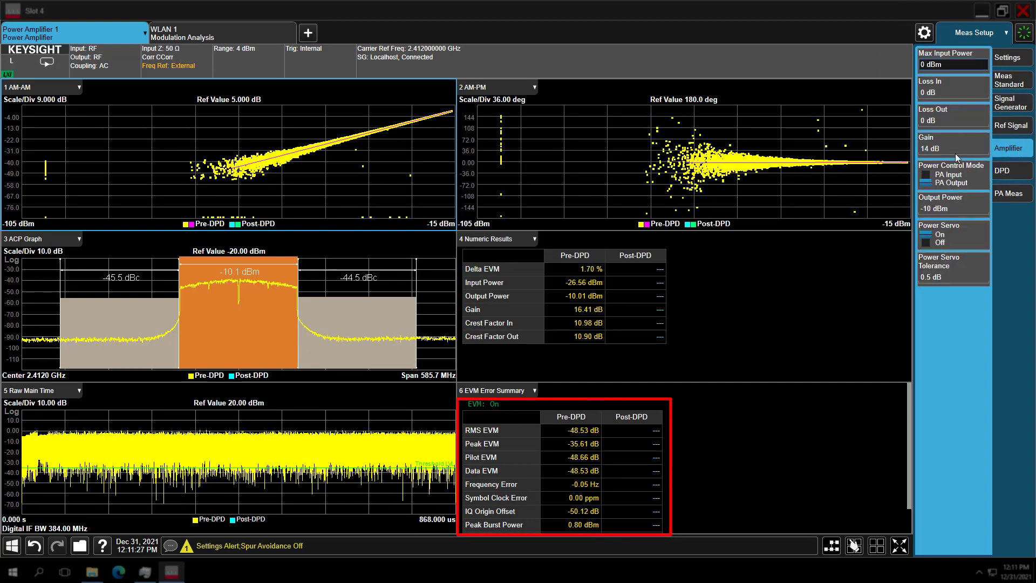
pyautogui.click(940, 210)
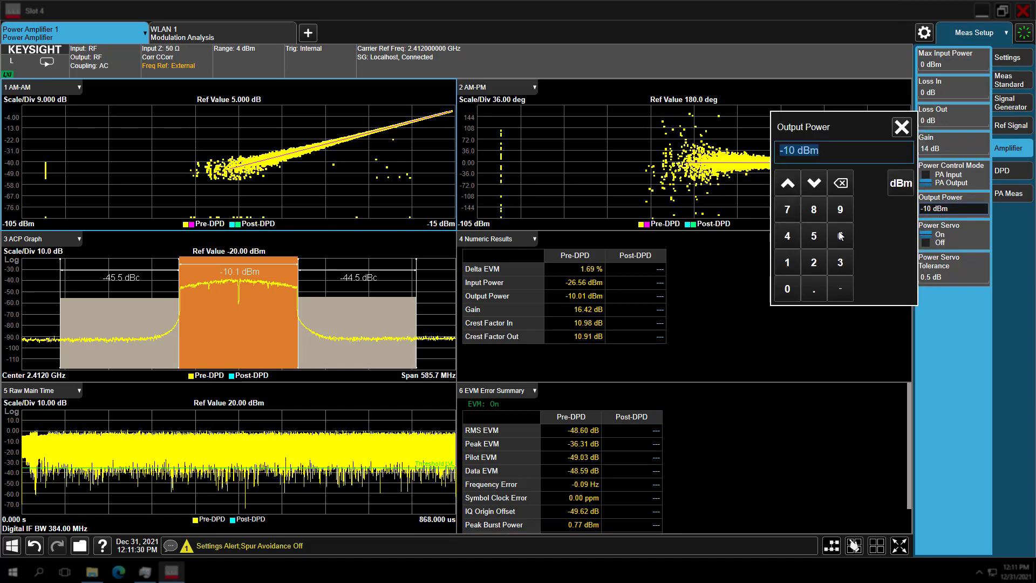
pyautogui.click(791, 212)
pyautogui.click(906, 183)
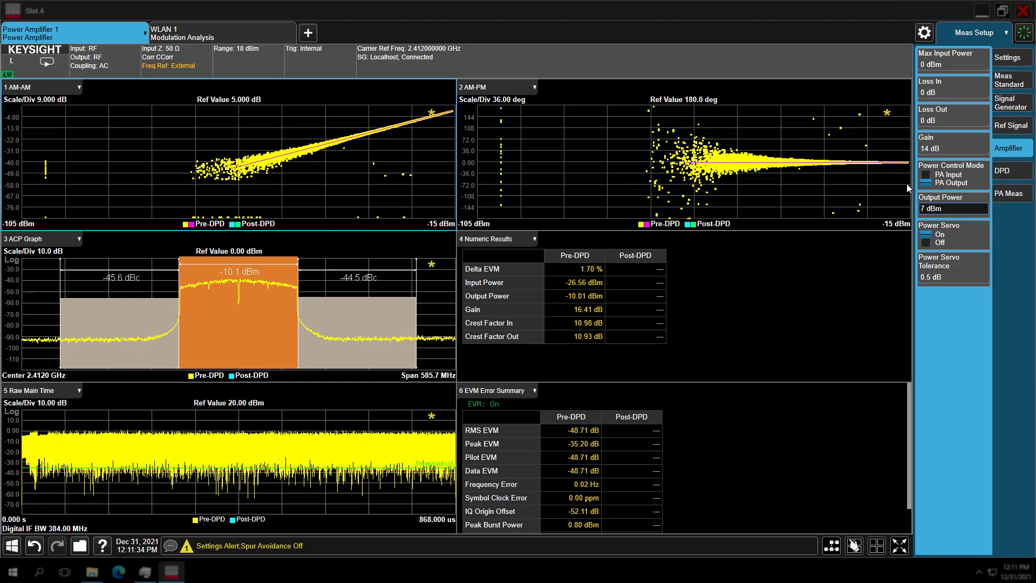
# Step: Normalize the AM-AM plot and turn on its auto scaling, keeping the six-window layout
pyautogui.click(258, 226)
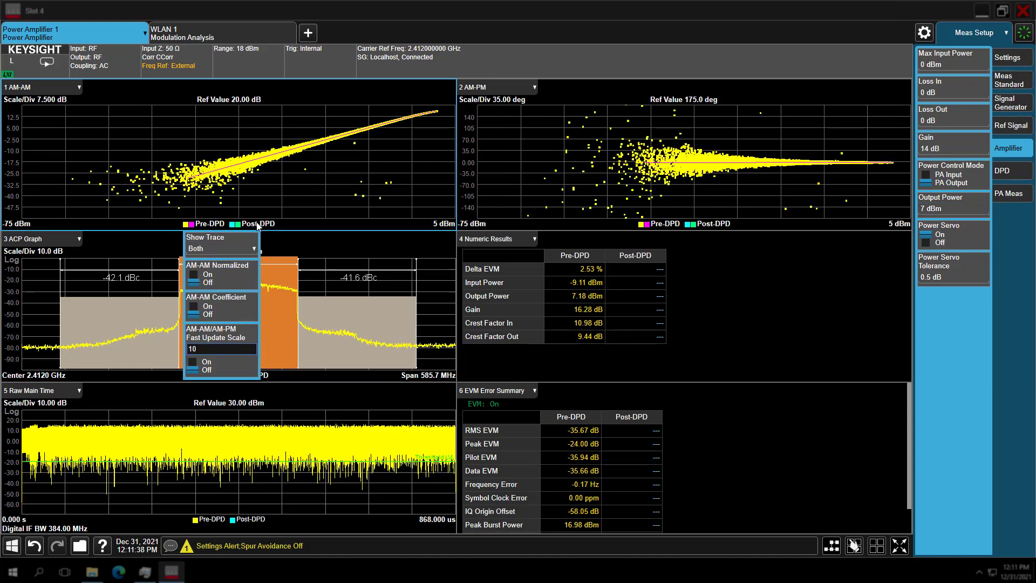
pyautogui.click(193, 278)
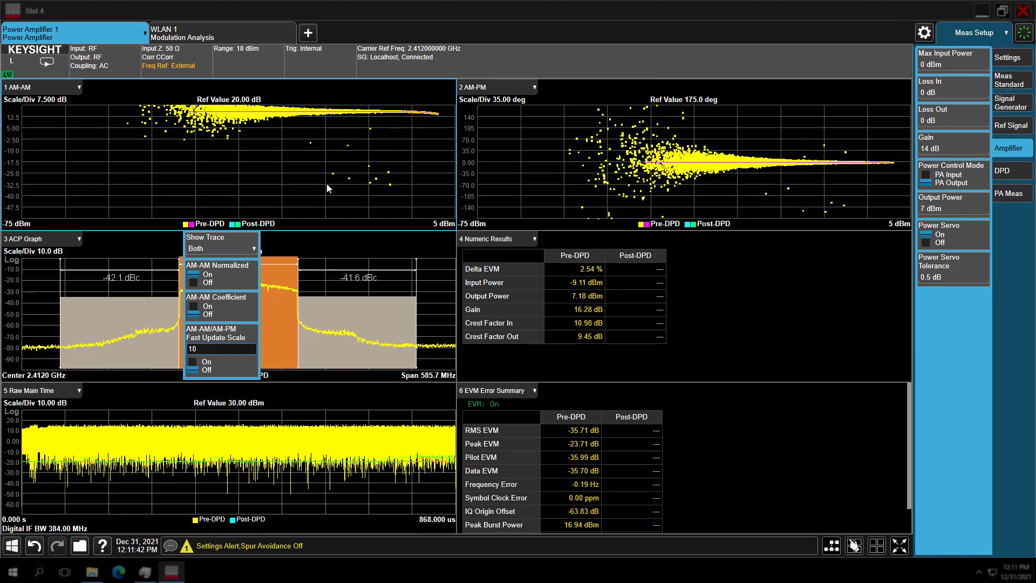
pyautogui.doubleClick(370, 134)
pyautogui.click(992, 32)
pyautogui.click(971, 56)
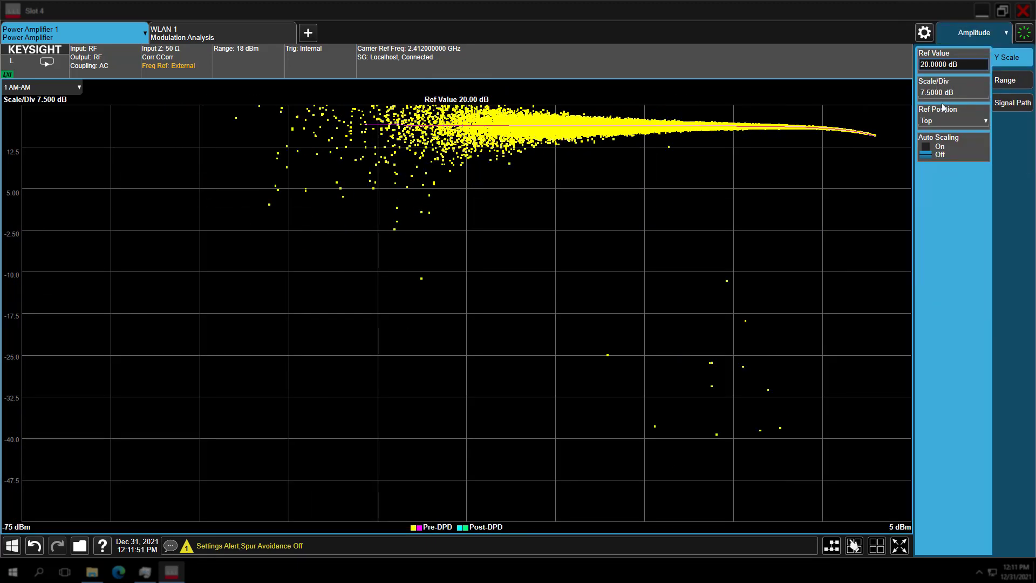
pyautogui.click(925, 154)
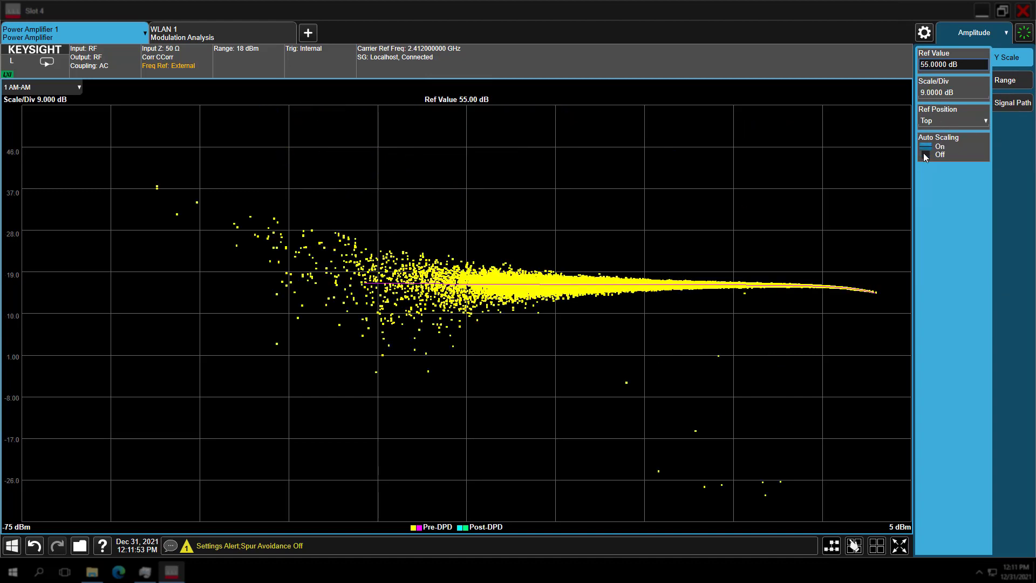
pyautogui.doubleClick(598, 345)
pyautogui.click(983, 33)
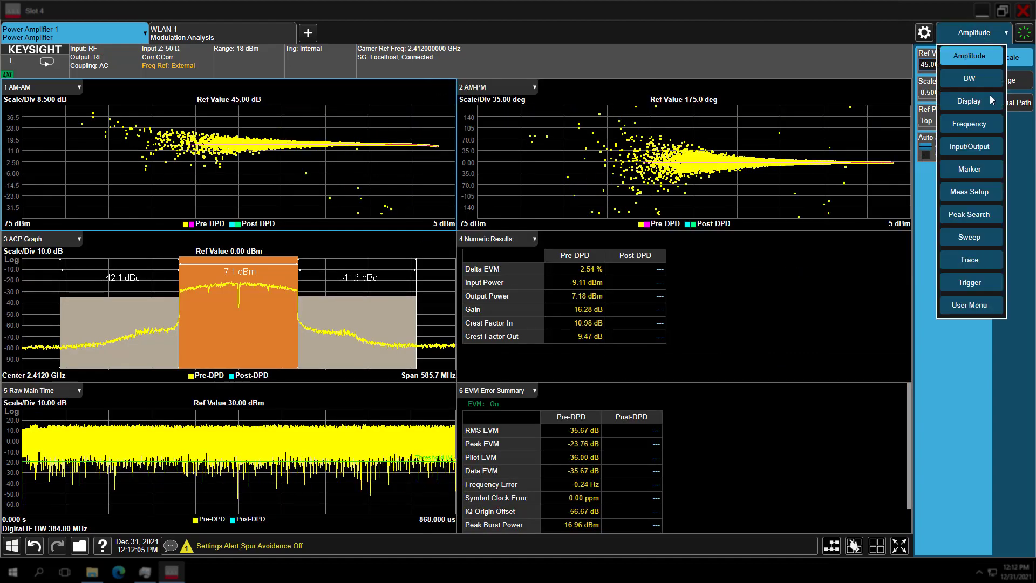
pyautogui.click(980, 192)
# Step: Select the Memory Polynomial DPD model, turn DPD on, and maximize the AM-AM plot
pyautogui.click(1002, 173)
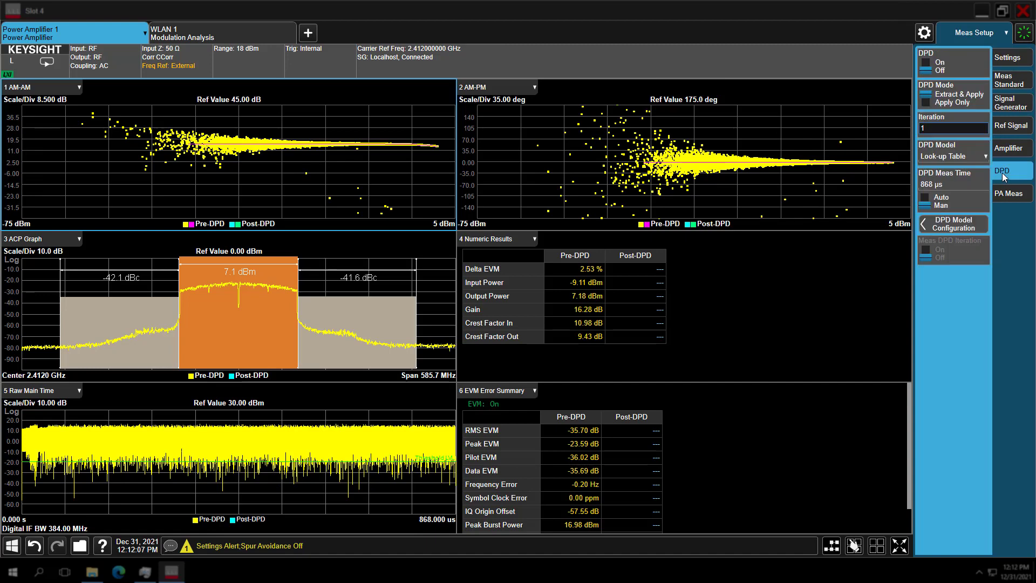
pyautogui.click(953, 156)
pyautogui.click(958, 205)
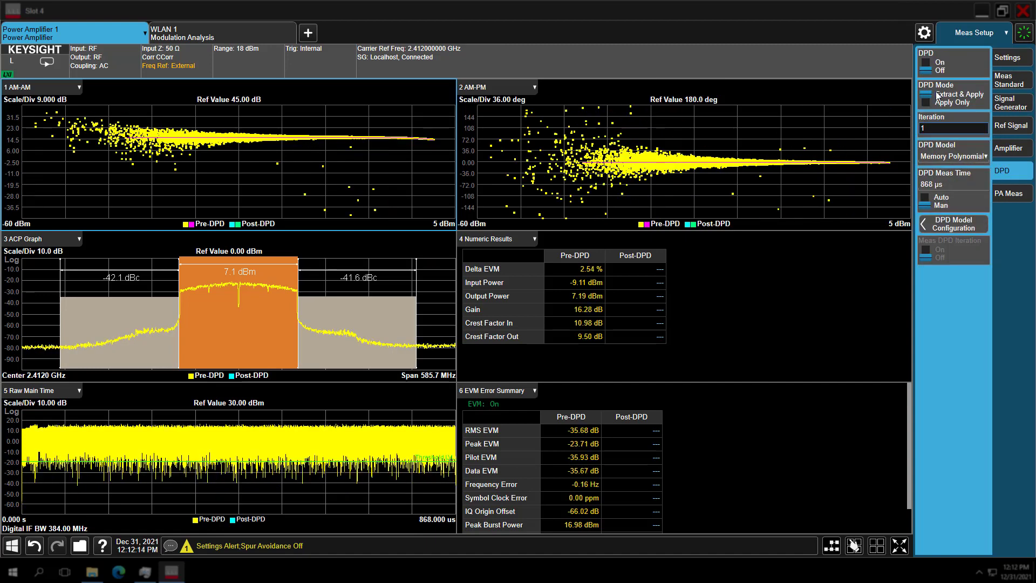
pyautogui.click(939, 63)
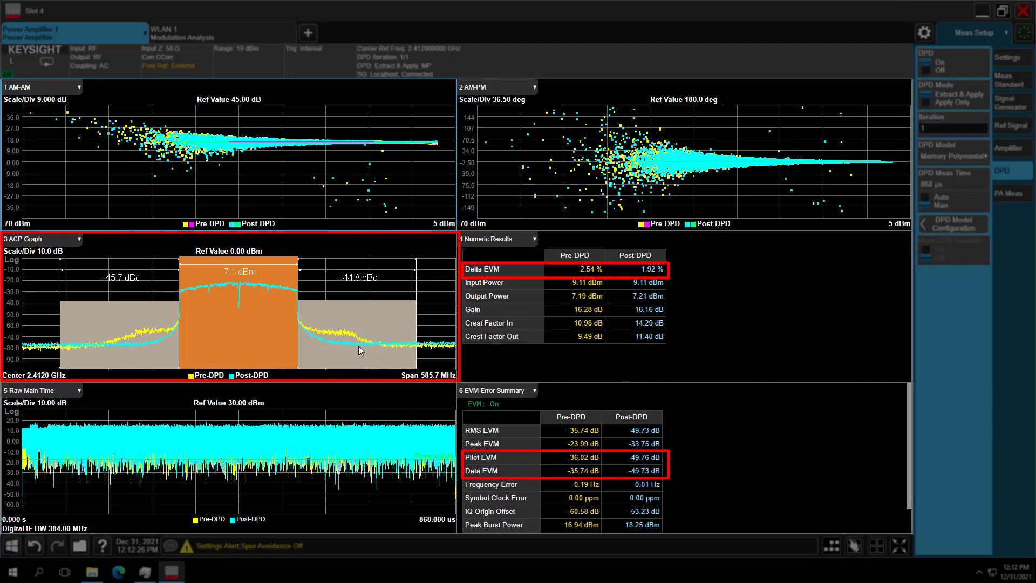
pyautogui.doubleClick(282, 180)
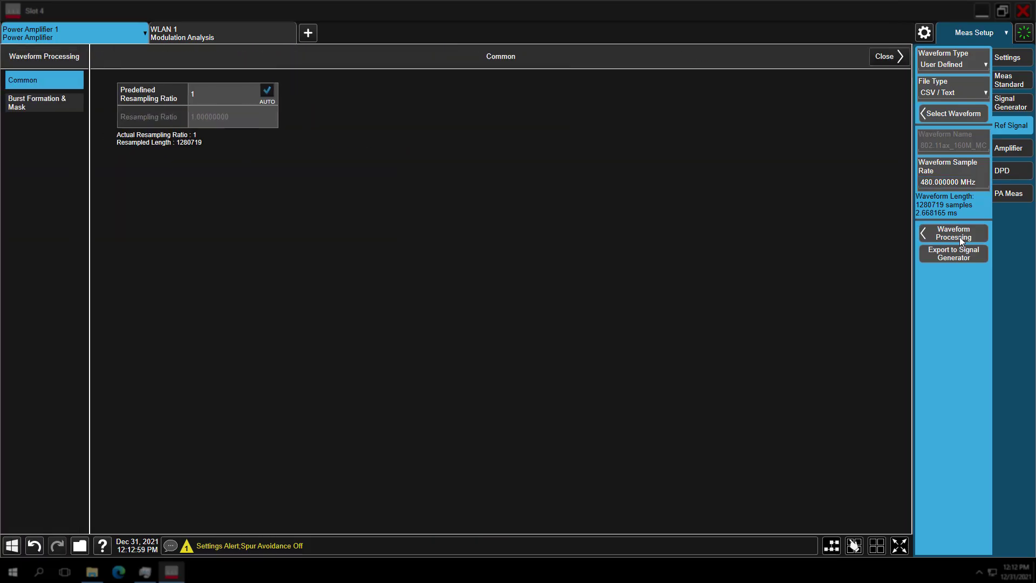
# Step: In Burst Formation & Mask, set Lag Interval (T3) to 200.00 µs, matching the lead interval, for 65.59% duty cycle
pyautogui.click(65, 107)
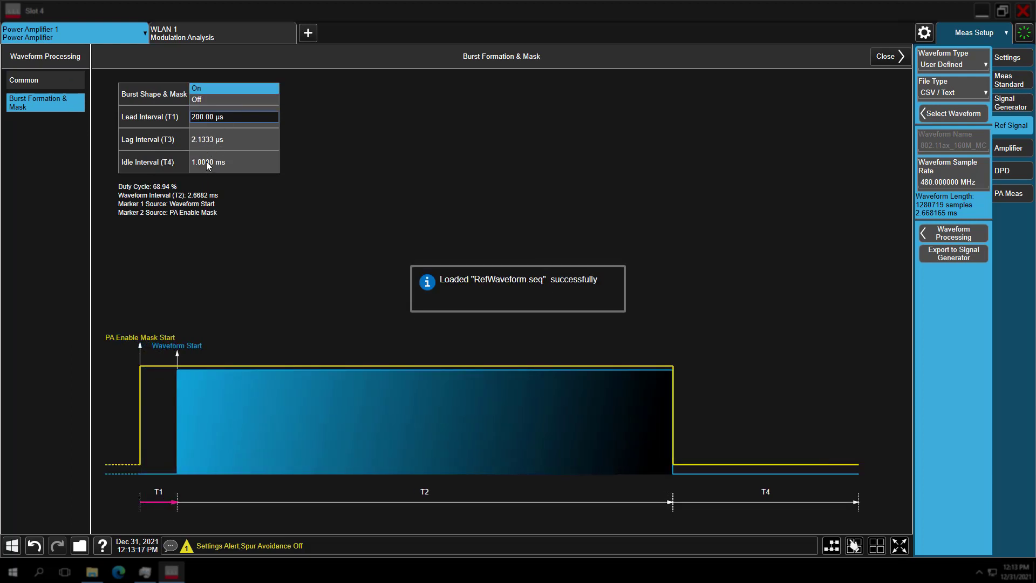
pyautogui.click(206, 142)
pyautogui.write('30')
pyautogui.press('Return')
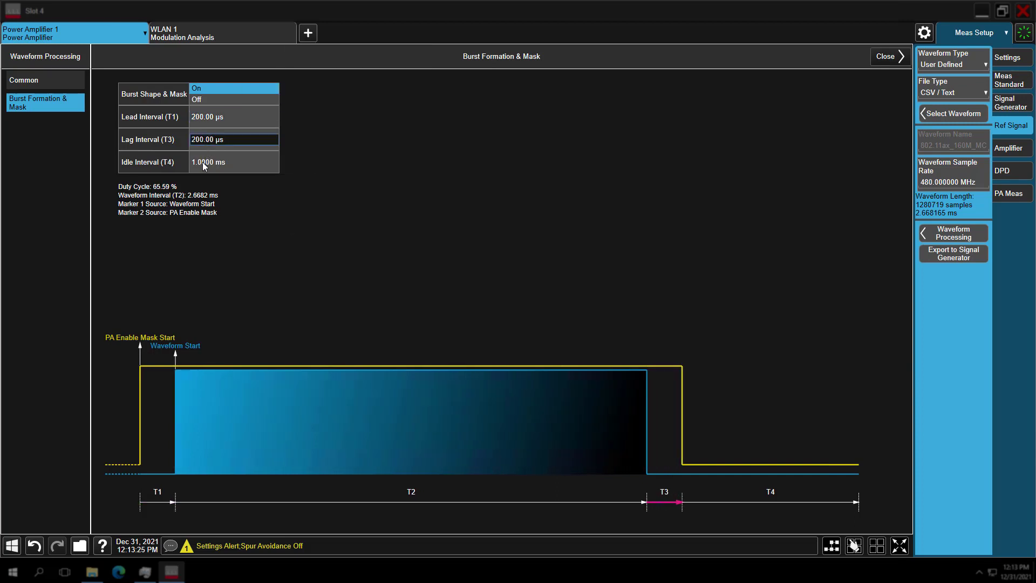